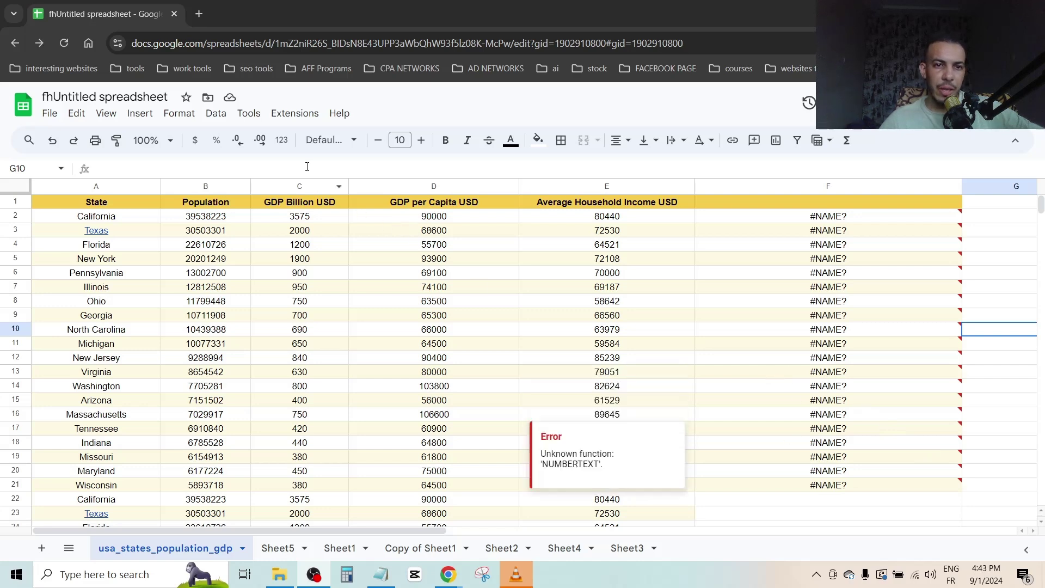
Open the Google Workspace Marketplace via Extensions > Add-ons > Get add-ons.
click(306, 120)
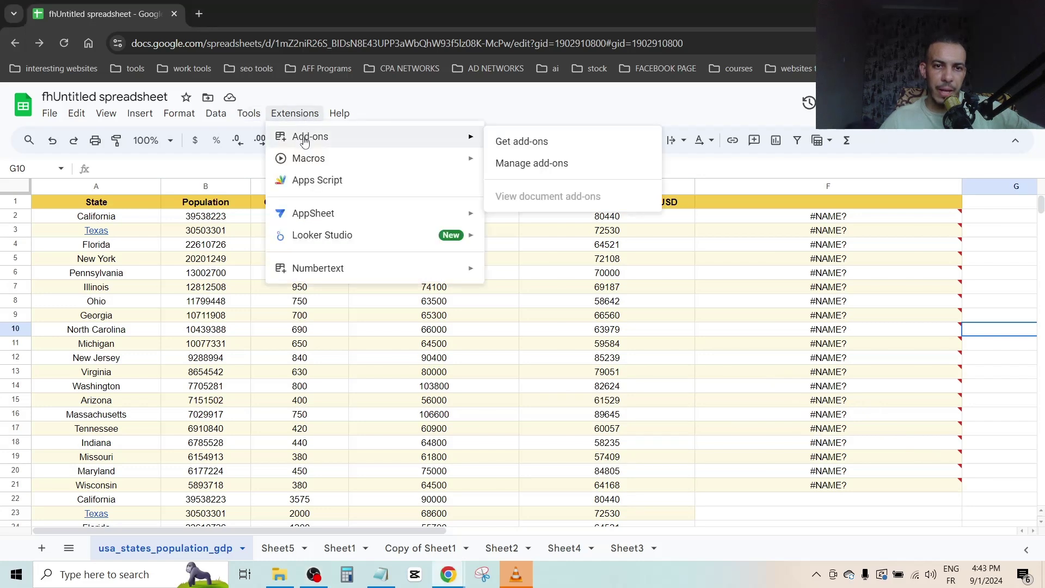
mouse_move(311, 137)
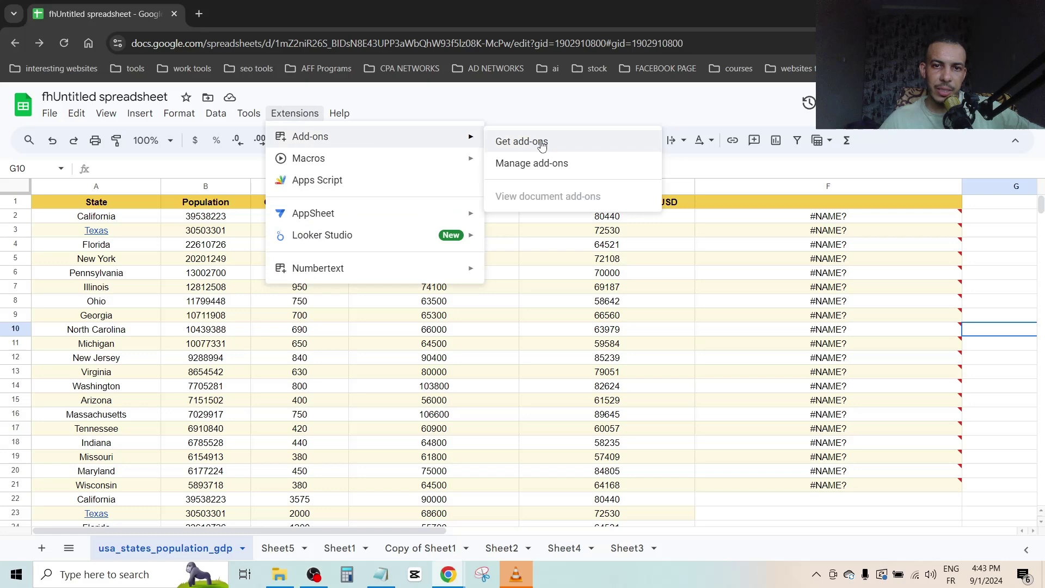
click(541, 144)
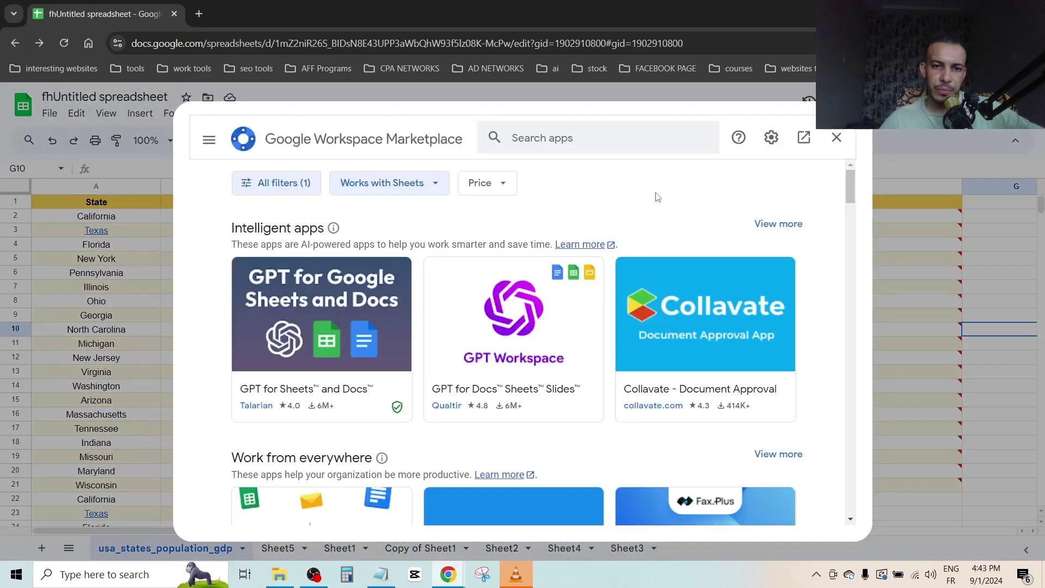
Start a search in the Marketplace's Search apps field.
click(564, 139)
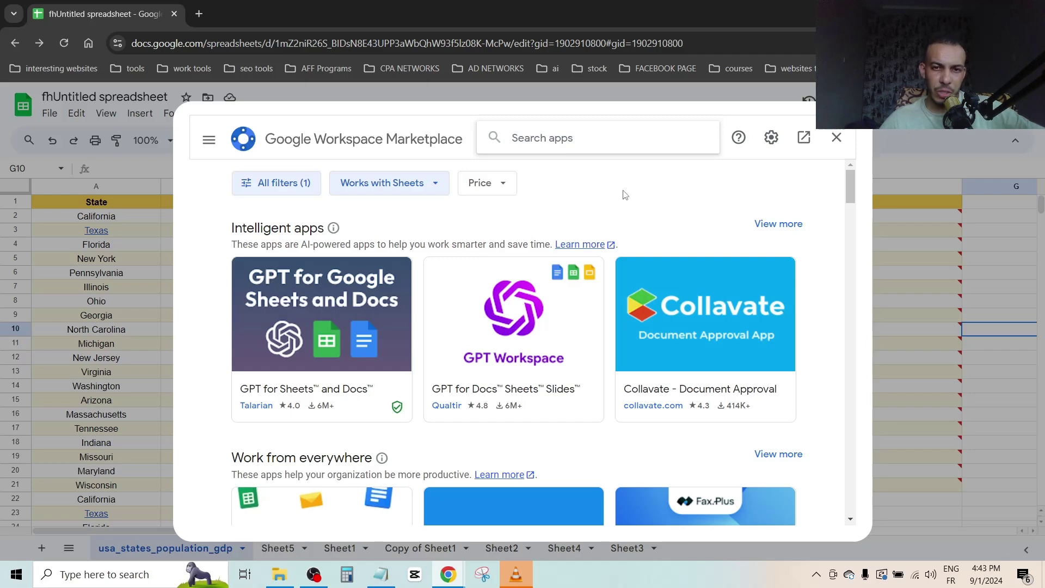
scroll(623, 194, down, 3)
scroll(614, 291, down, 4)
scroll(615, 291, down, 3)
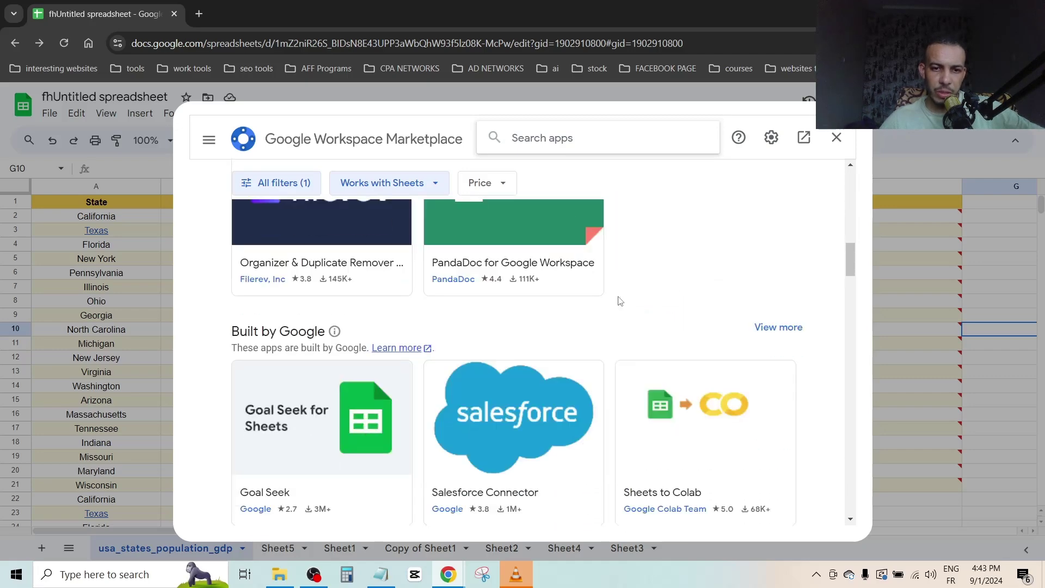
scroll(618, 300, down, 2)
scroll(626, 303, down, 1)
scroll(626, 310, down, 3)
scroll(626, 314, up, 3)
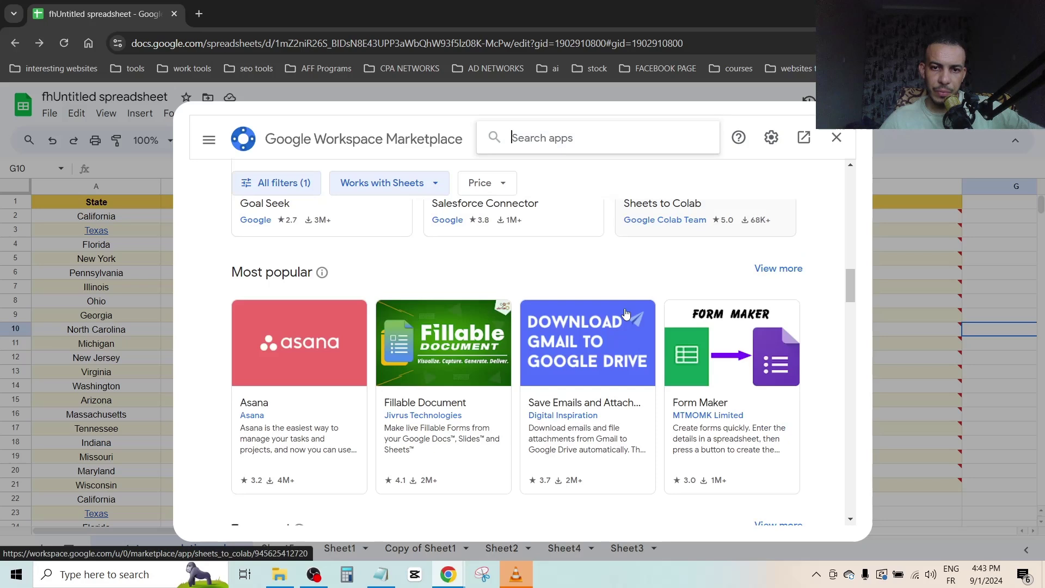
scroll(588, 229, up, 5)
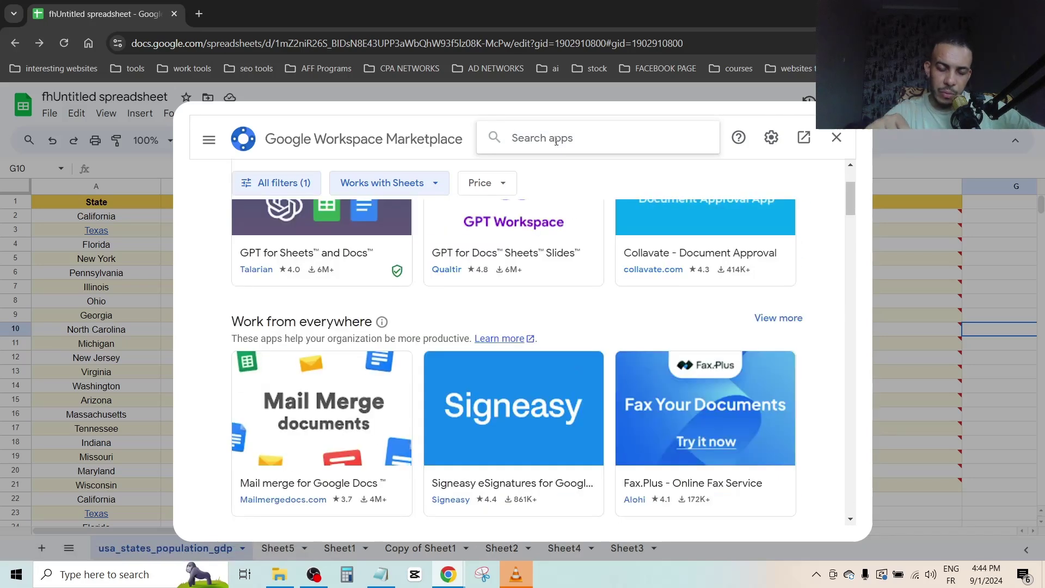
text(nu)
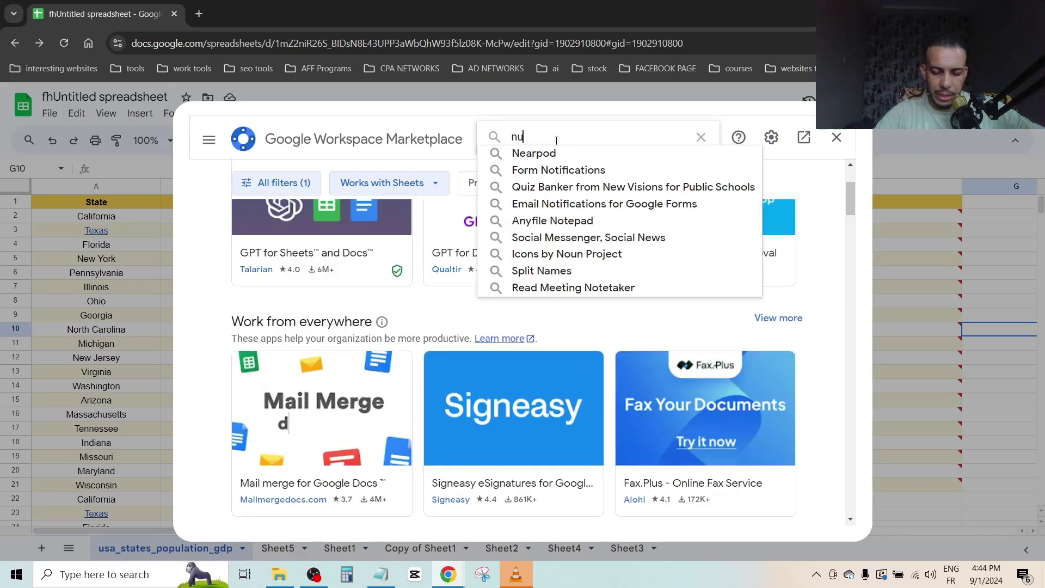
text(mber)
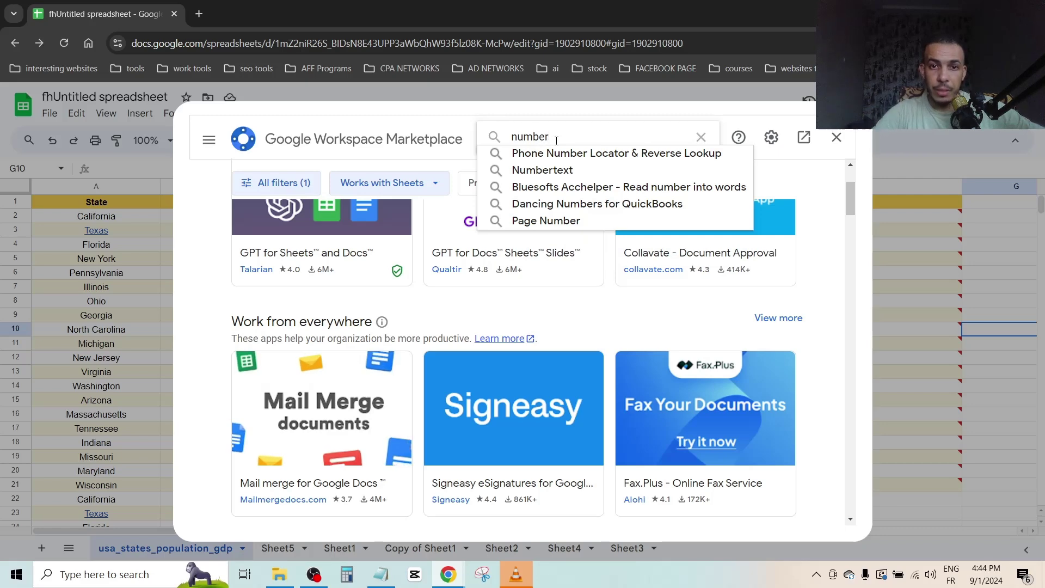
Search for 'number' and open the Numbertext add-on's details page.
click(584, 170)
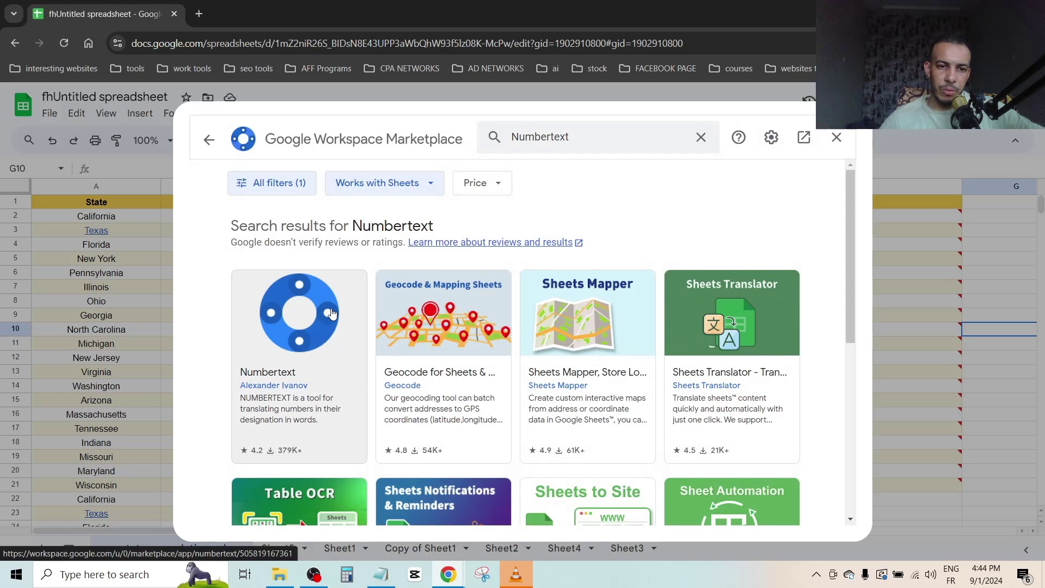
click(333, 315)
Install Numbertext, allow it access to the Google account, and dismiss the confirmation.
click(714, 233)
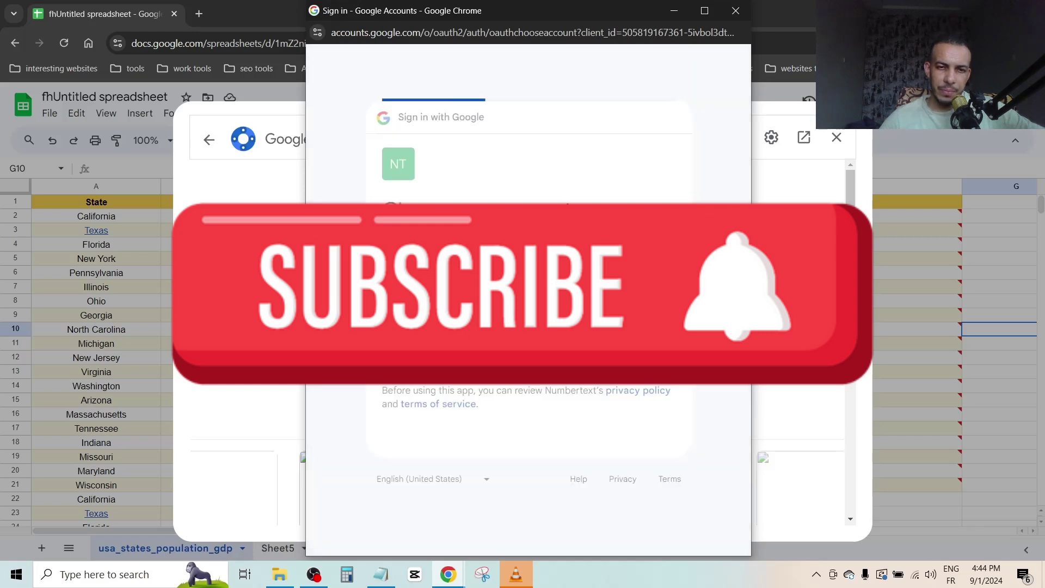
click(620, 424)
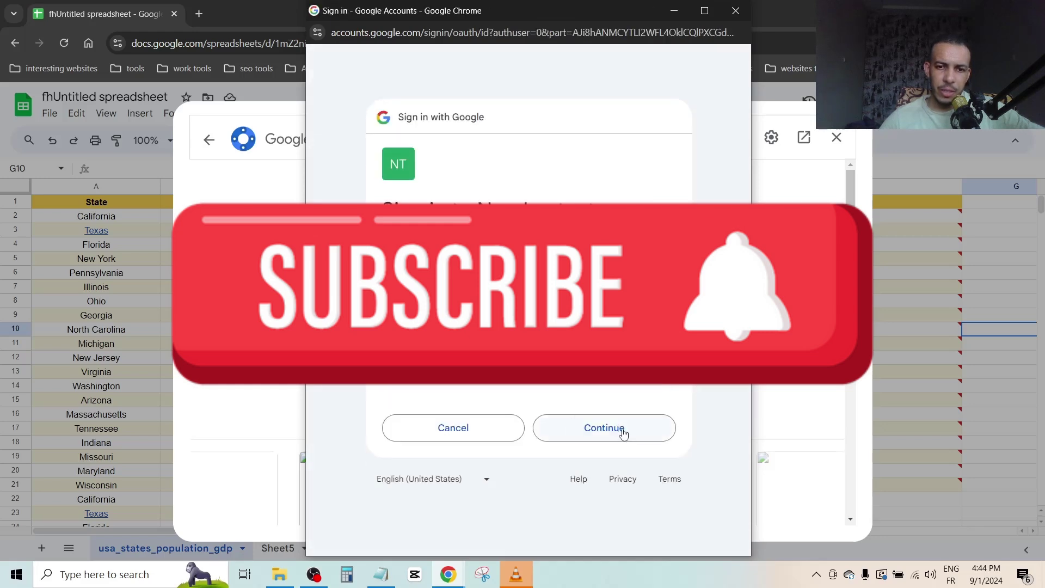
scroll(598, 441, down, 2)
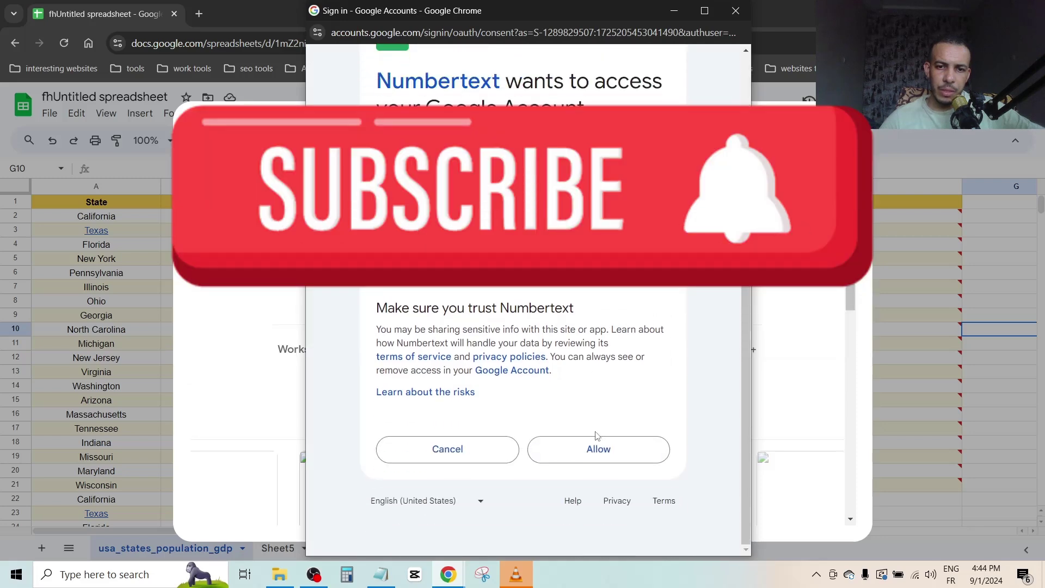
click(605, 456)
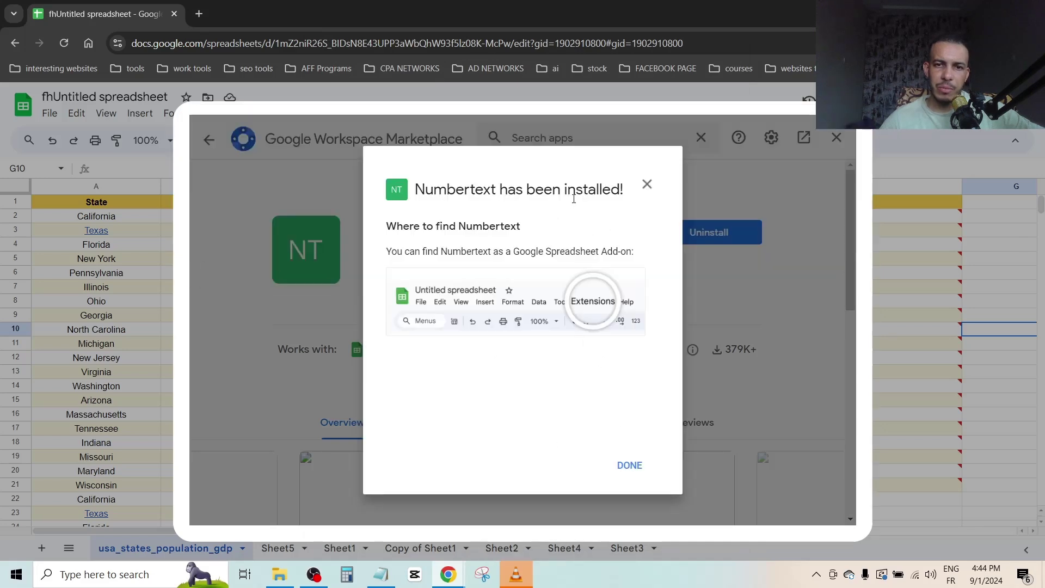
click(630, 467)
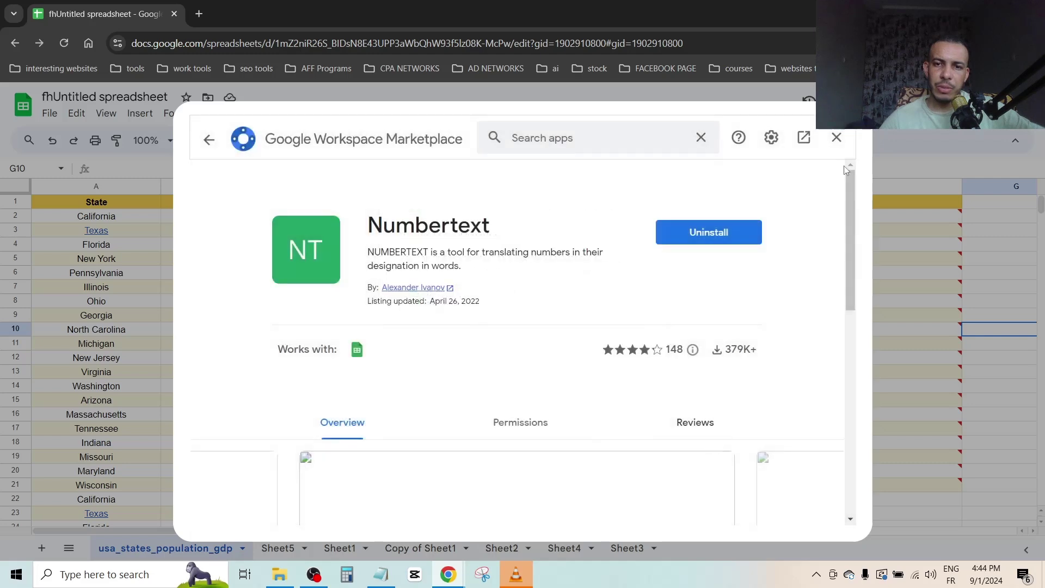
click(836, 138)
mouse_move(828, 300)
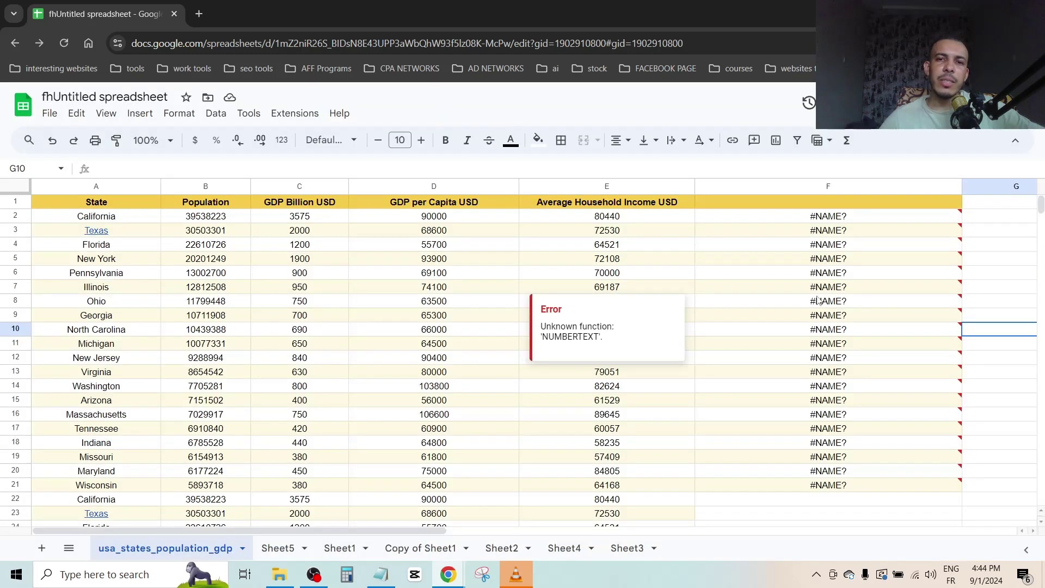